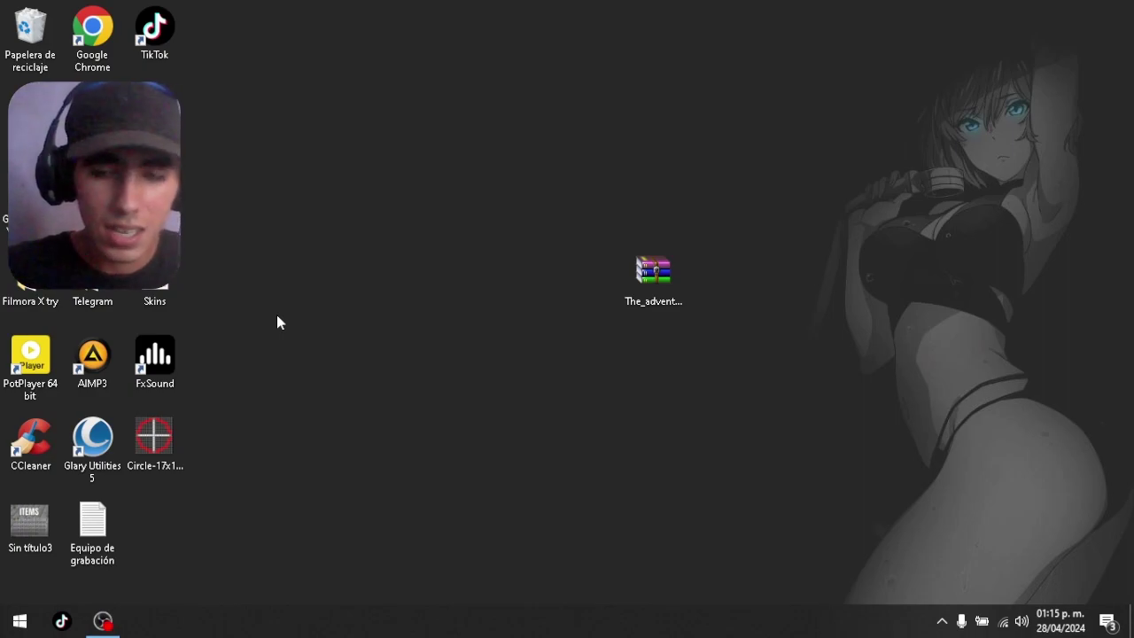
- Open the RenPy folder inside the user's AppData\Roaming folder
click(670, 288)
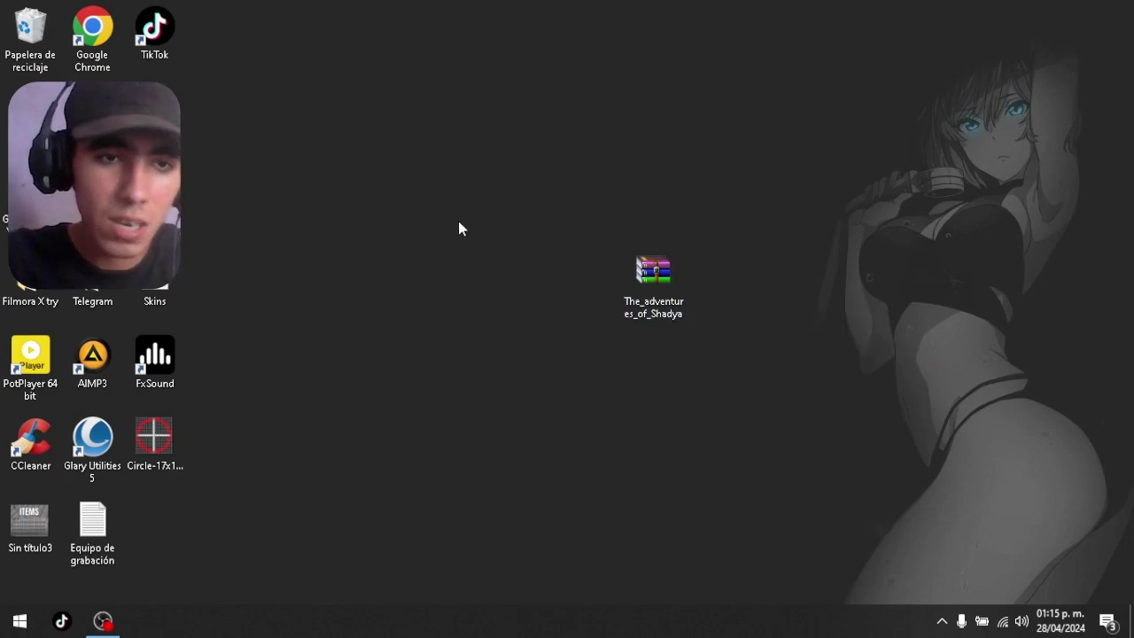
key(super+r)
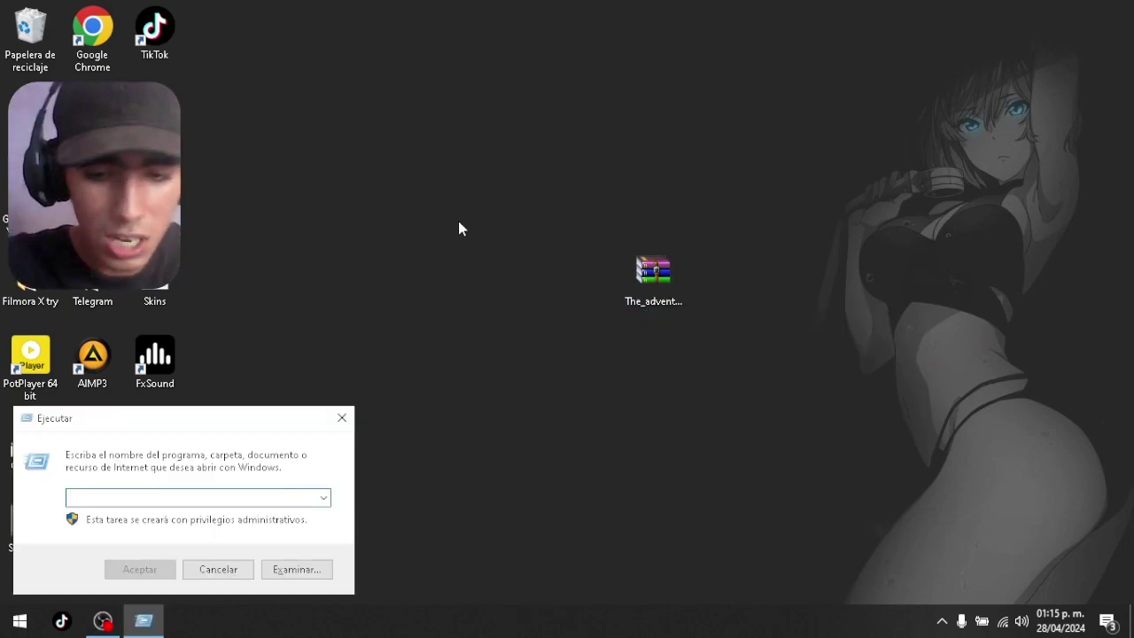
text(%)
key(Return)
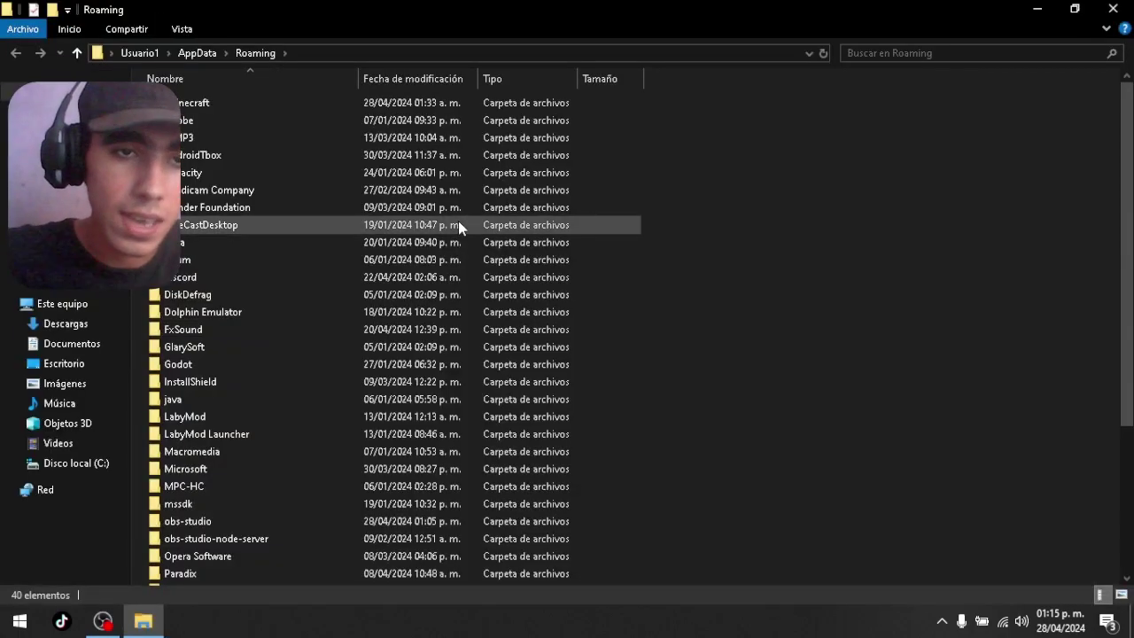
scroll(458, 225, down, 5)
double_click(207, 400)
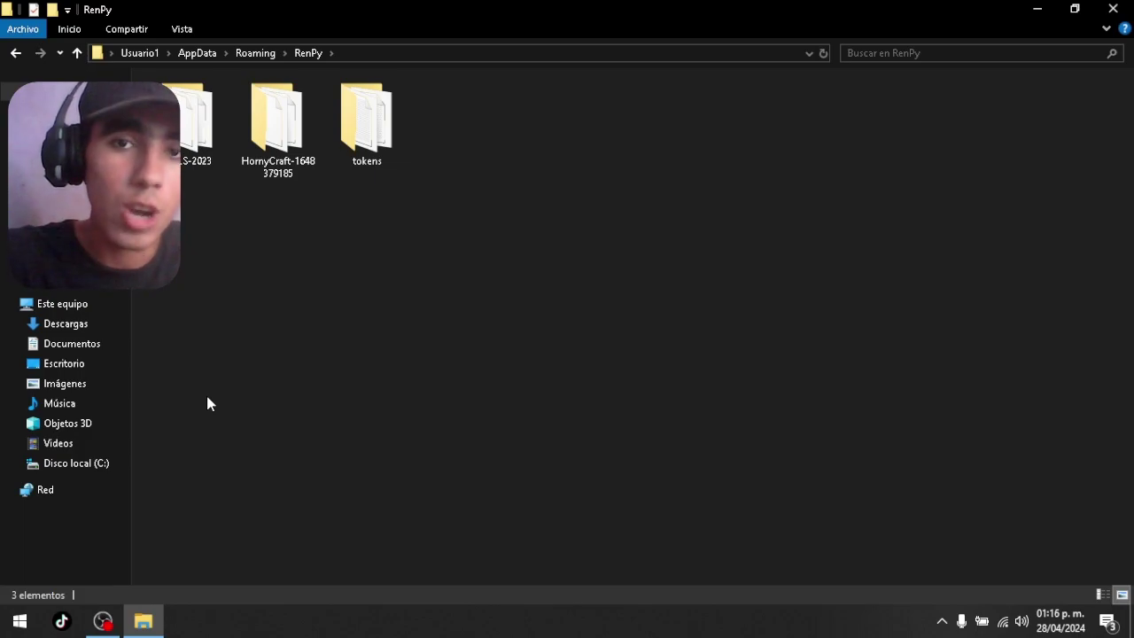
- Return to the desktop and open the Rutas HornyCraft folder inside CARPETA 1
key(super+d)
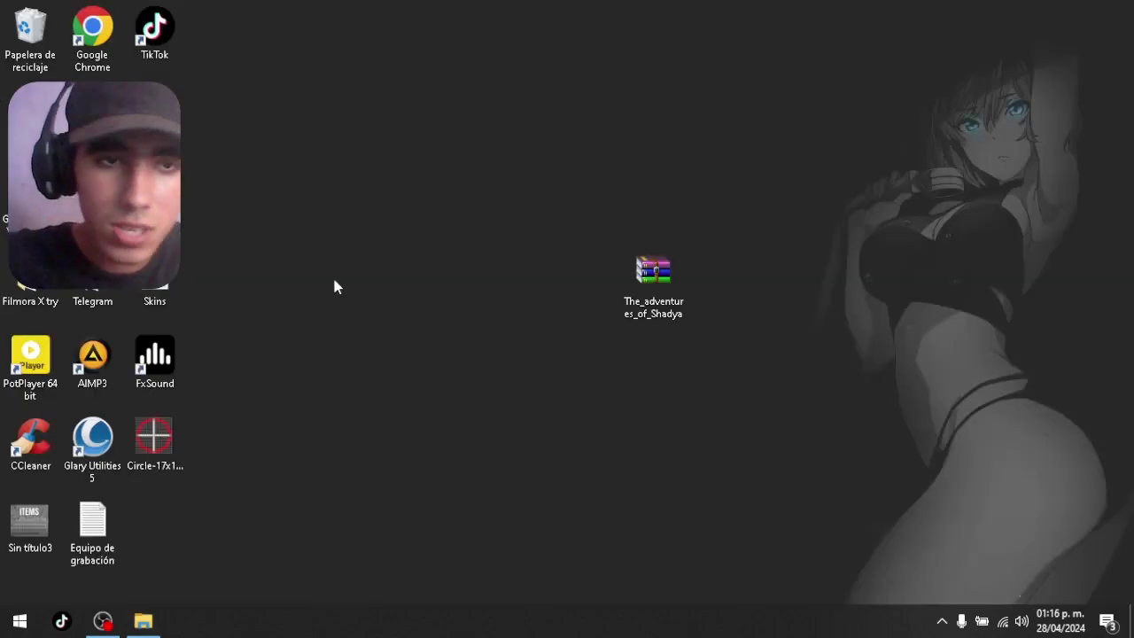
key(super+d)
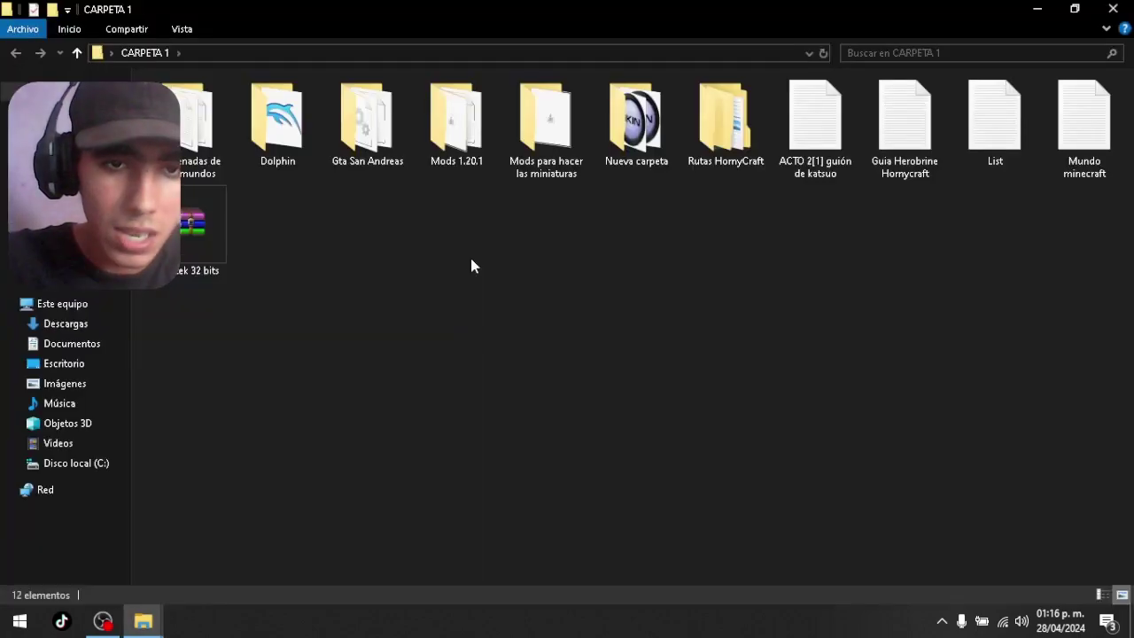
click(707, 124)
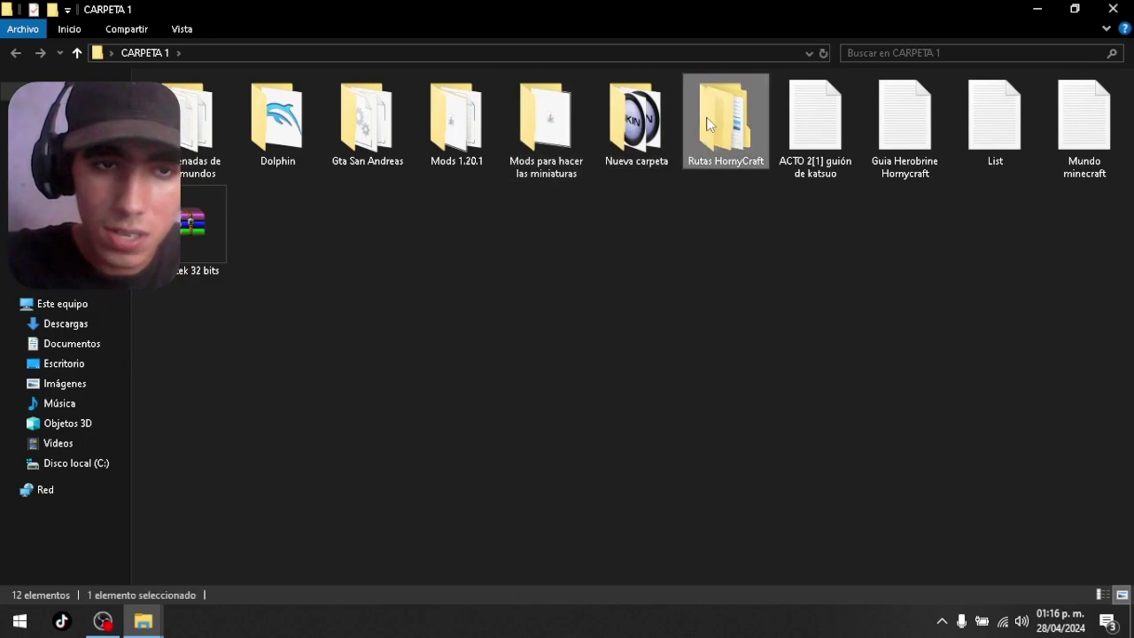
double_click(707, 124)
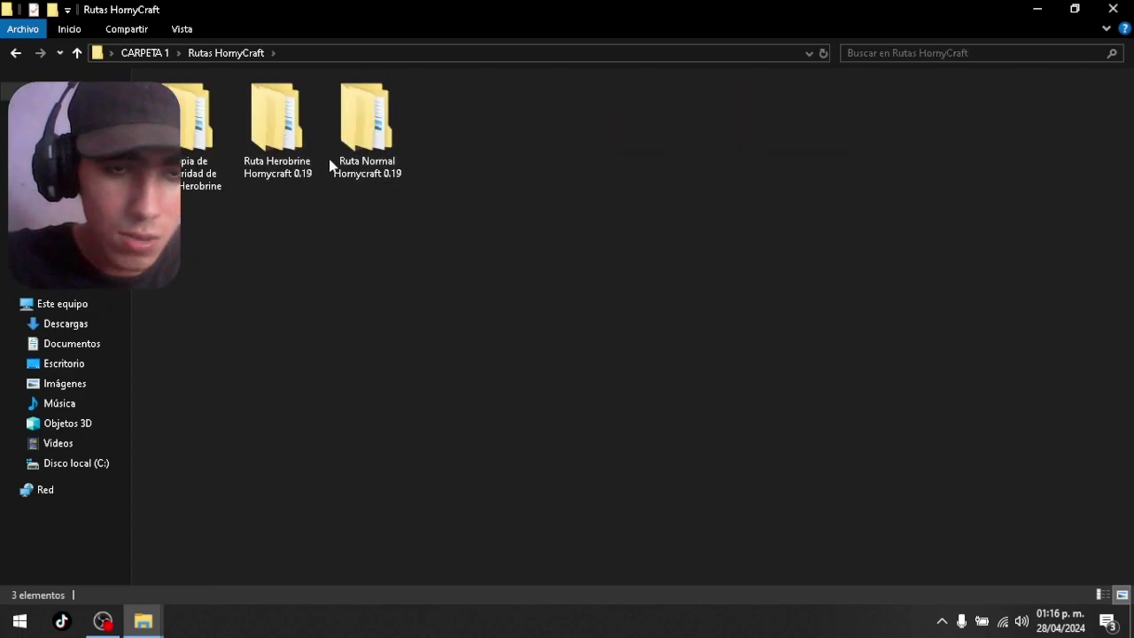
- Create a folder named "Copia de seguridad de Ruta Normal Hornycraft v0.20" in Rutas HornyCraft
right_click(533, 73)
mouse_move(701, 317)
click(770, 310)
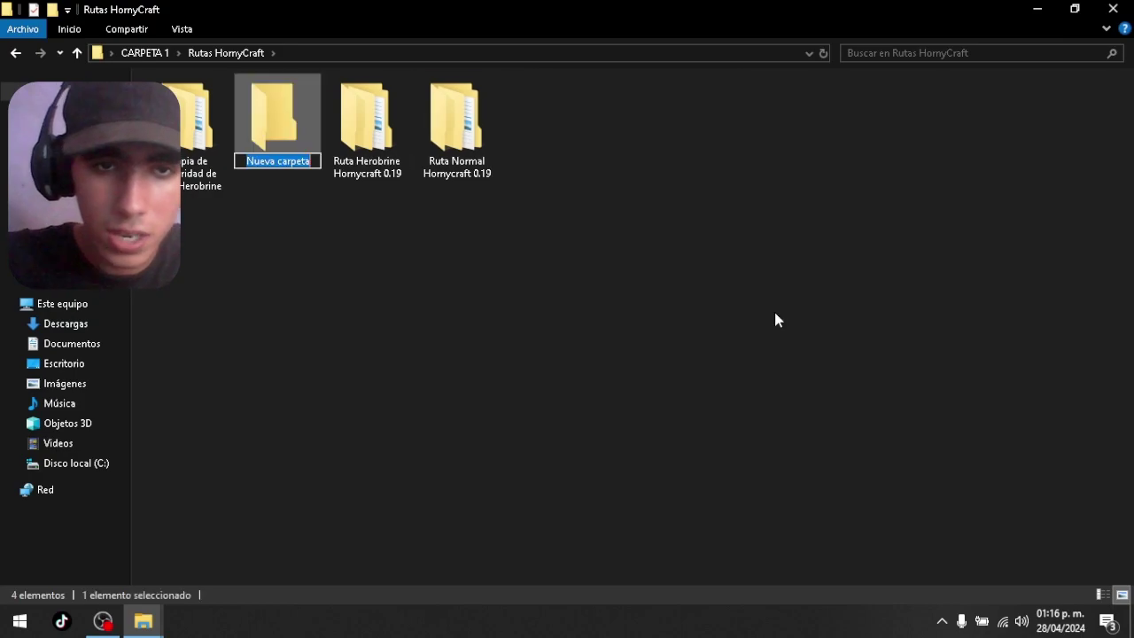
text(Copia de)
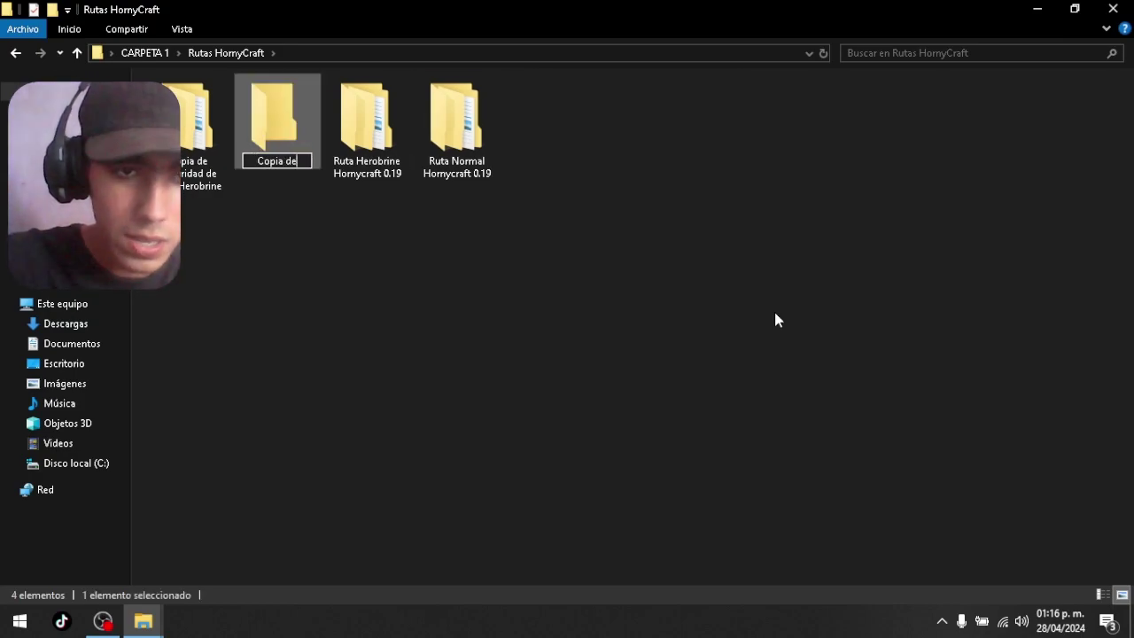
text( seguridad de Ruta Normal Hornycraft v0.20)
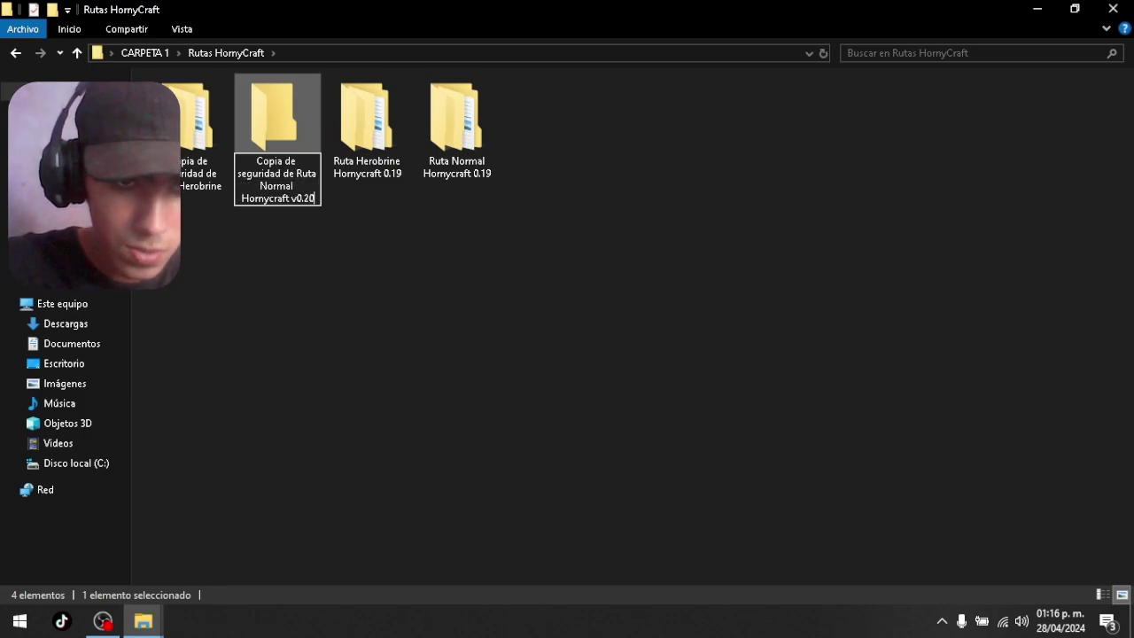
key(Return)
click(324, 434)
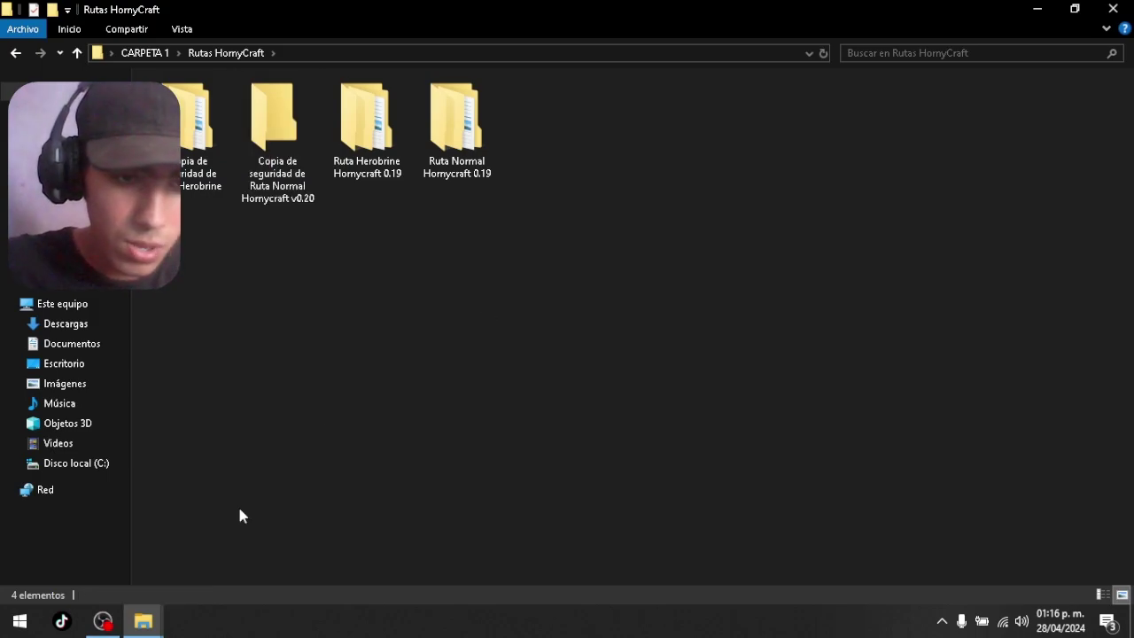
mouse_move(143, 620)
click(113, 557)
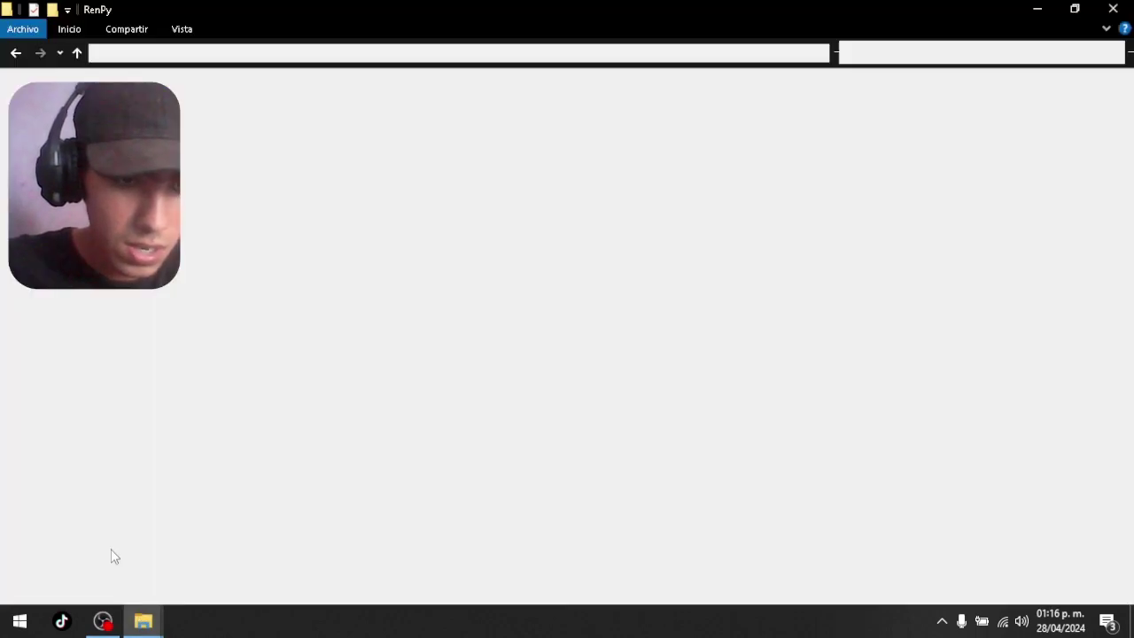
click(290, 142)
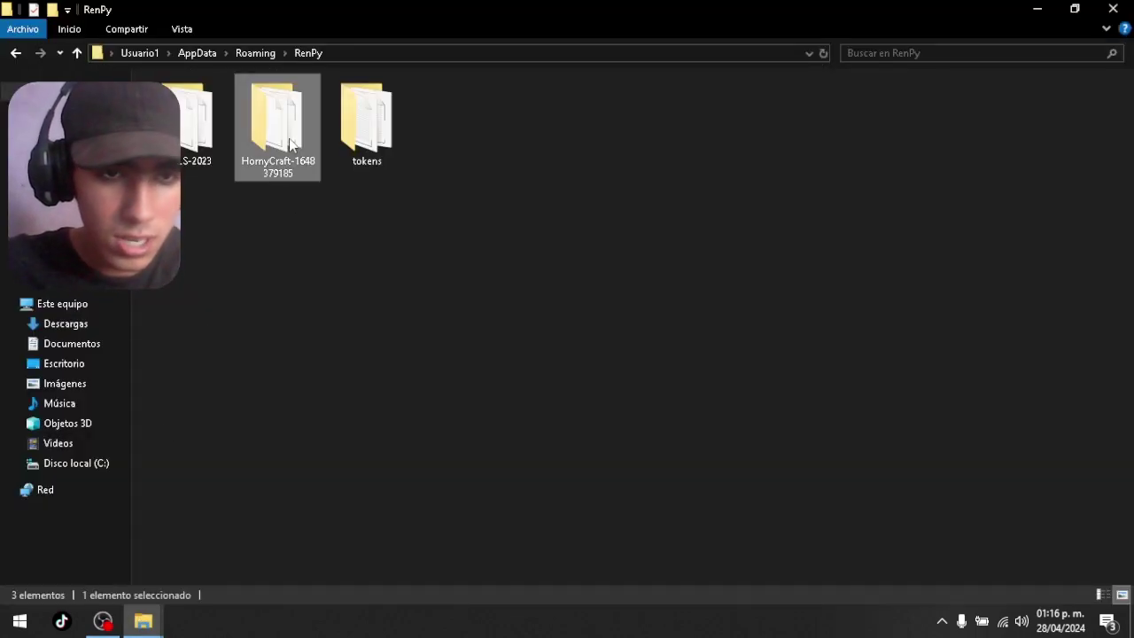
right_click(290, 139)
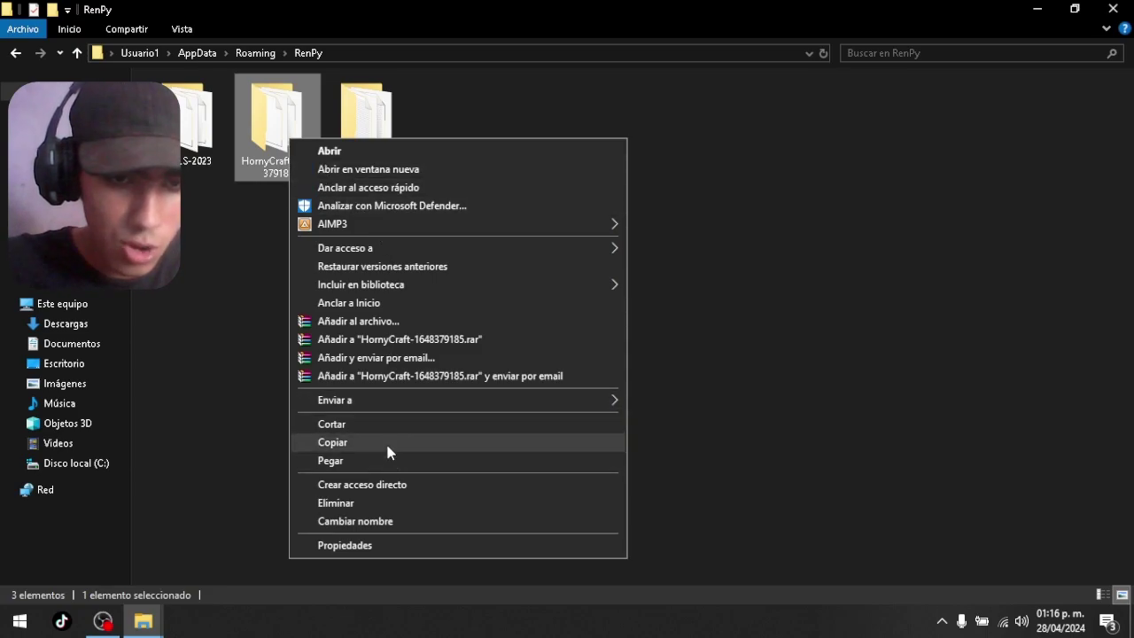
click(387, 443)
mouse_move(142, 620)
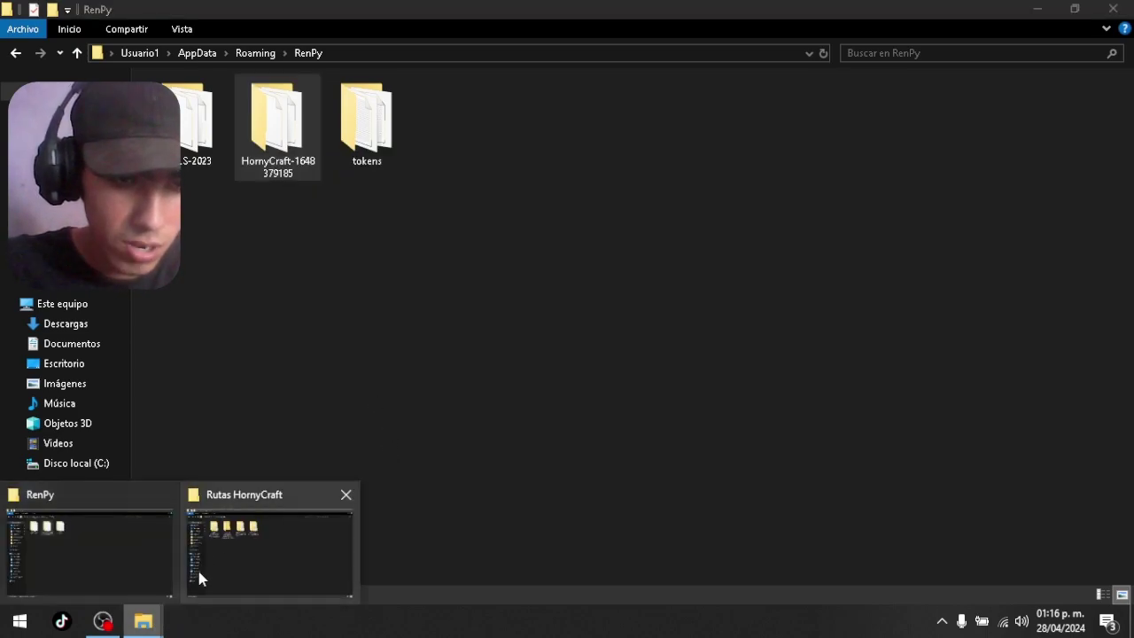
click(253, 536)
click(265, 133)
double_click(265, 131)
key(ctrl+v)
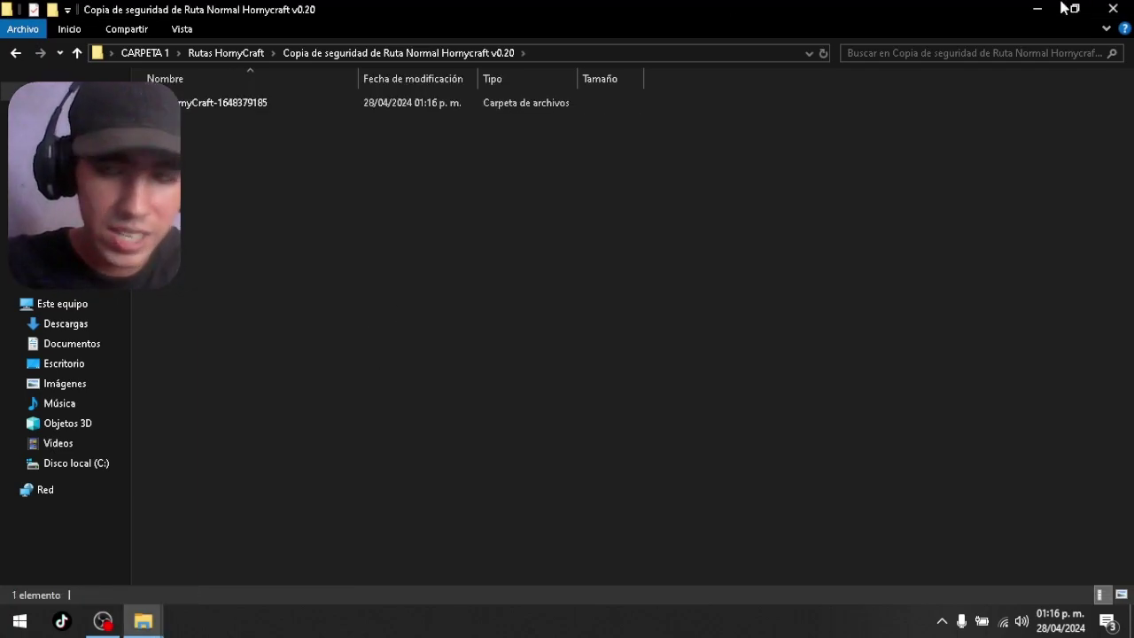
click(1113, 9)
click(1113, 9)
- Open the The_adventures_of_Shadya archive from the desktop in a smaller WinRAR window and enter its only folder
double_click(641, 288)
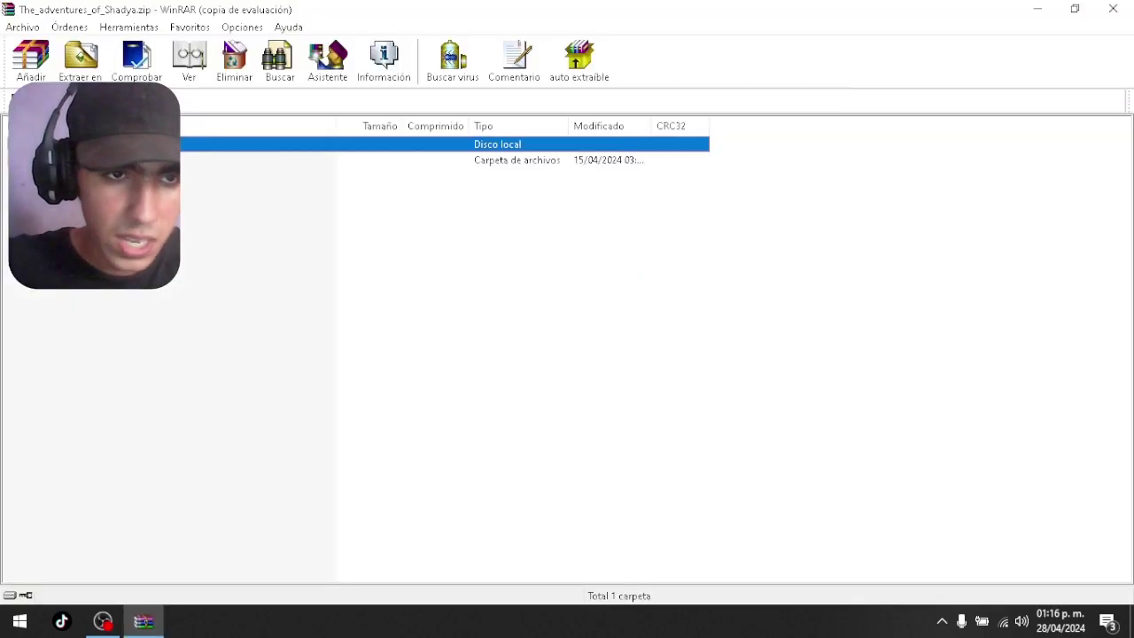
click(693, 240)
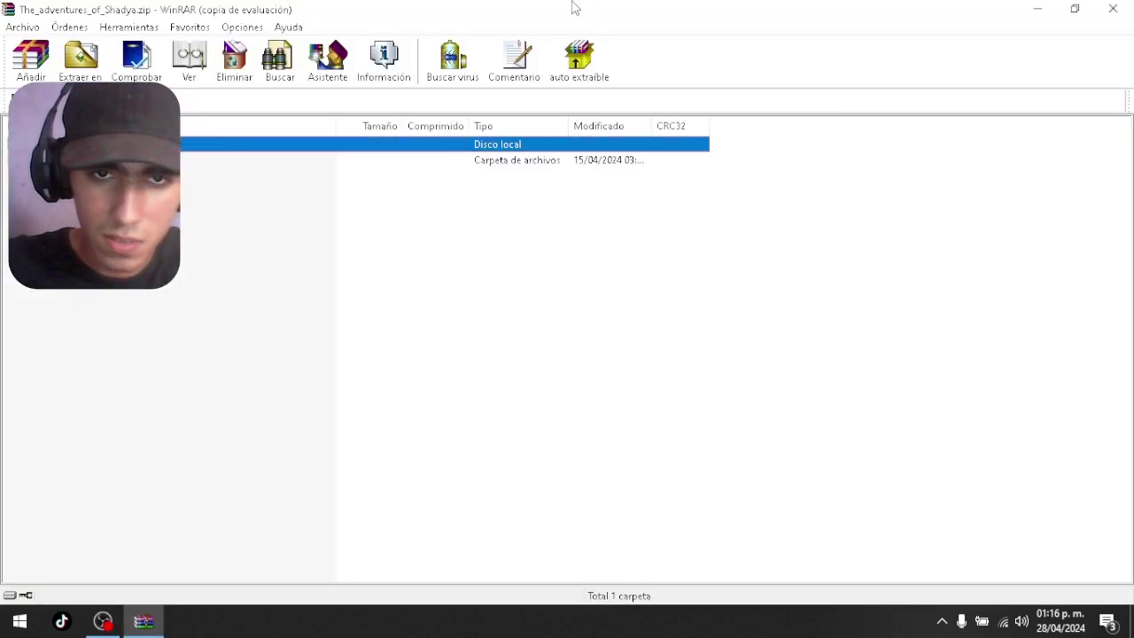
click(1075, 9)
drag(640, 215, 826, 96)
double_click(464, 253)
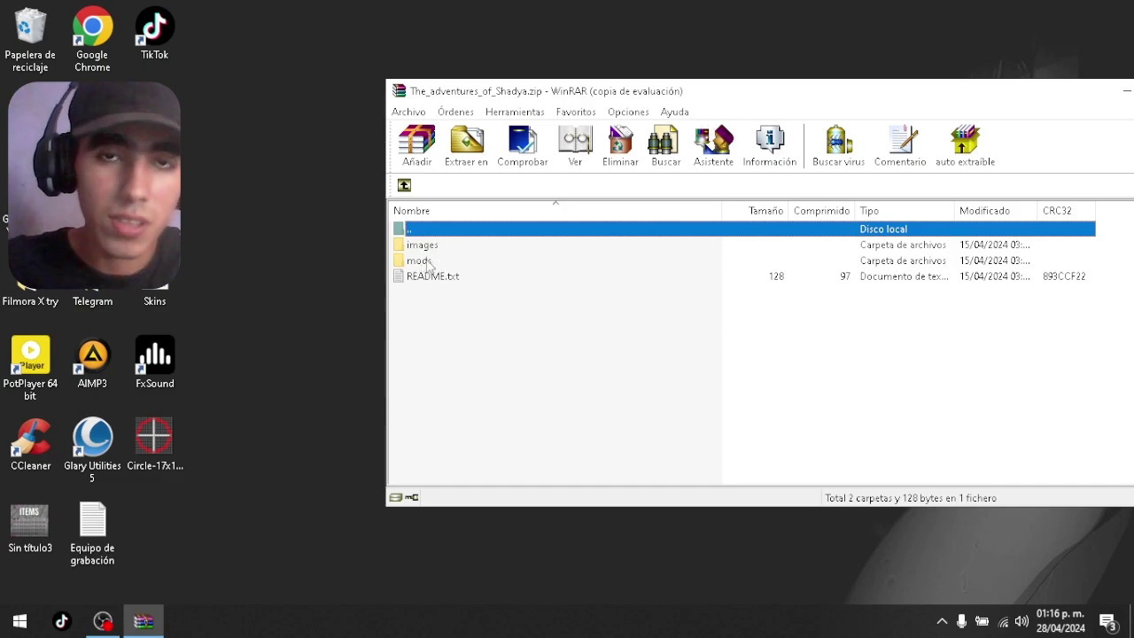
- Read the installation instructions in the archive's README.txt and close the file
double_click(435, 278)
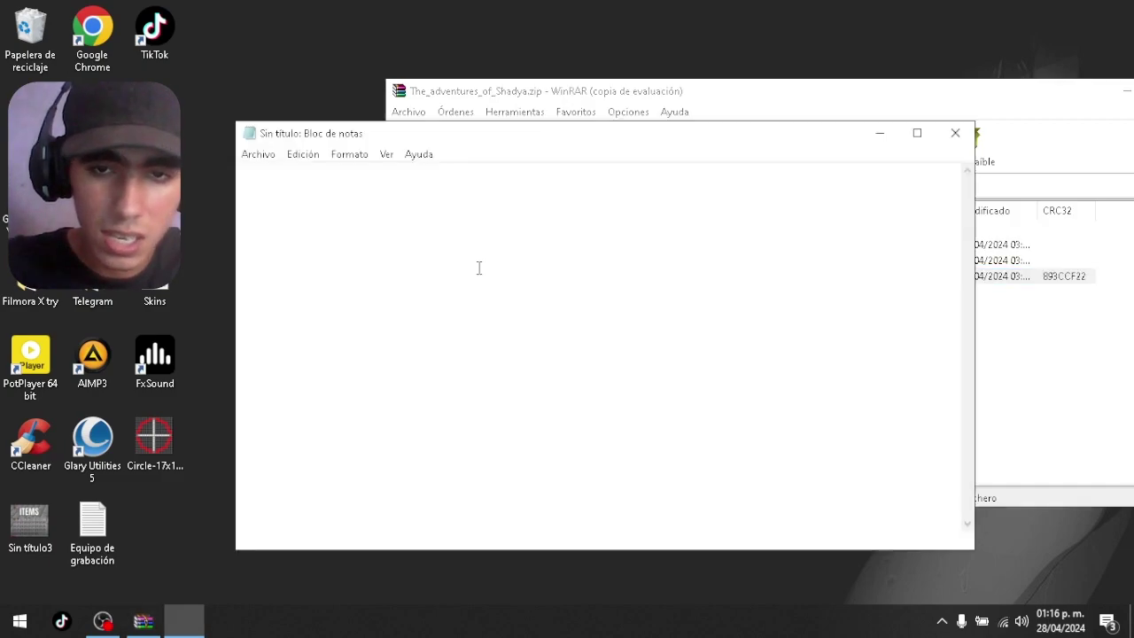
drag(792, 139, 888, 272)
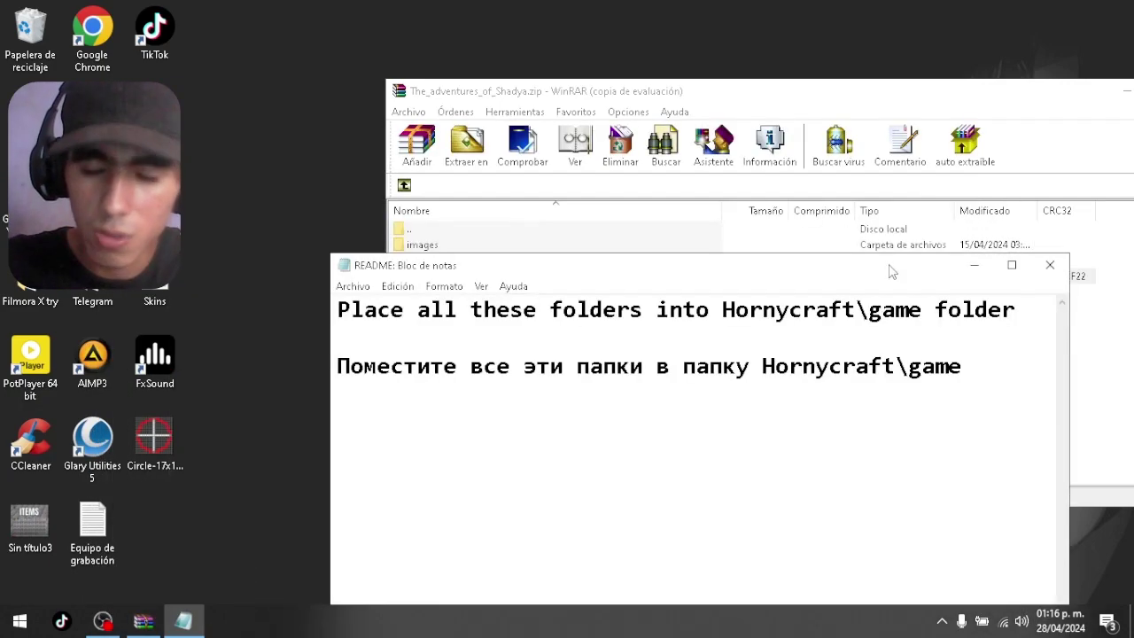
drag(718, 274, 862, 305)
drag(741, 302, 705, 294)
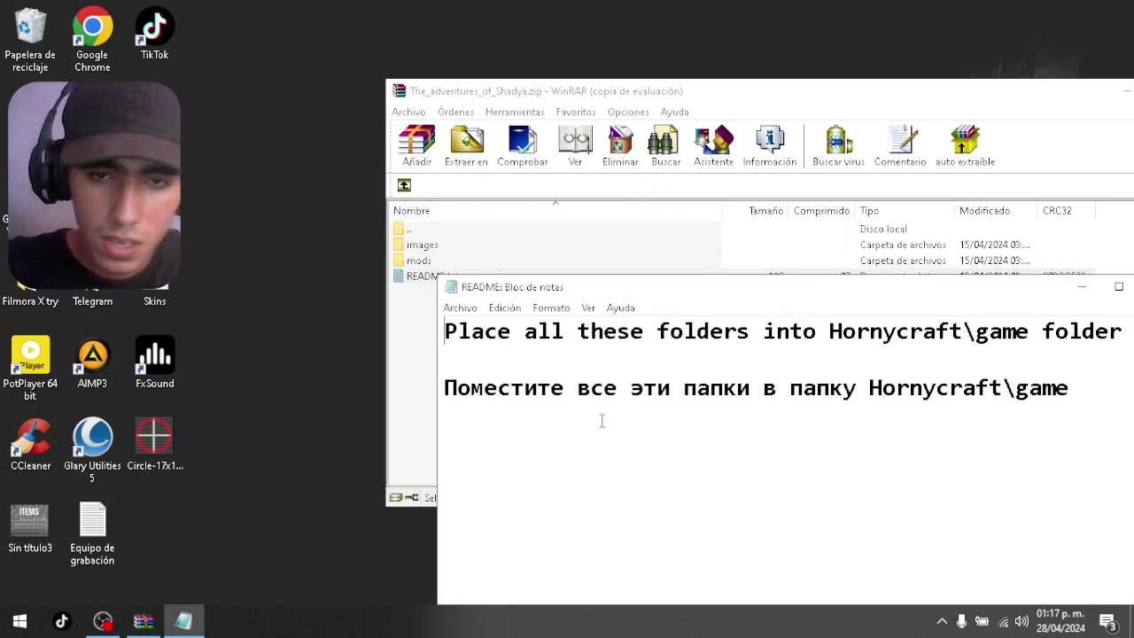
drag(983, 296, 807, 220)
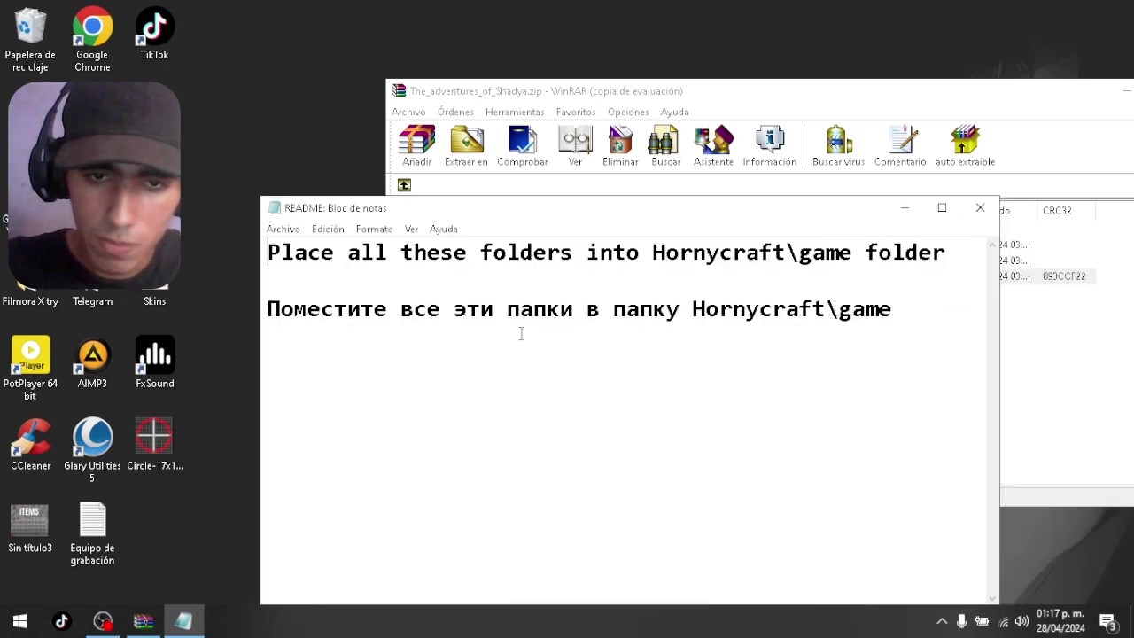
click(988, 215)
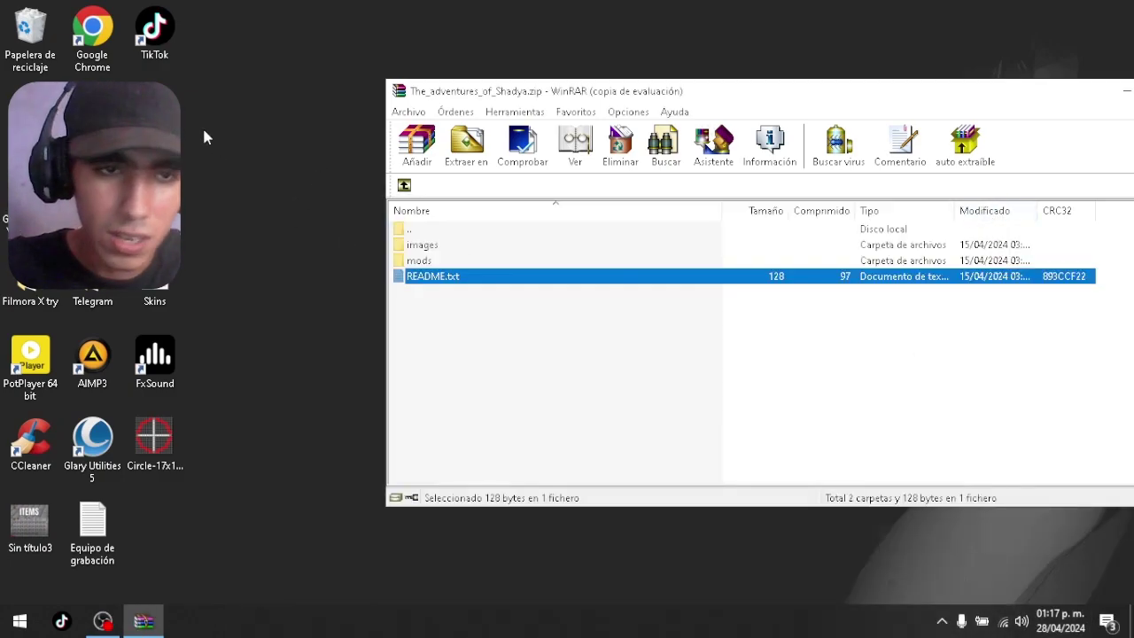
- Open the Hornycraft-0.2-pc folder inside the desktop's JUEGOS folder
click(31, 115)
double_click(31, 115)
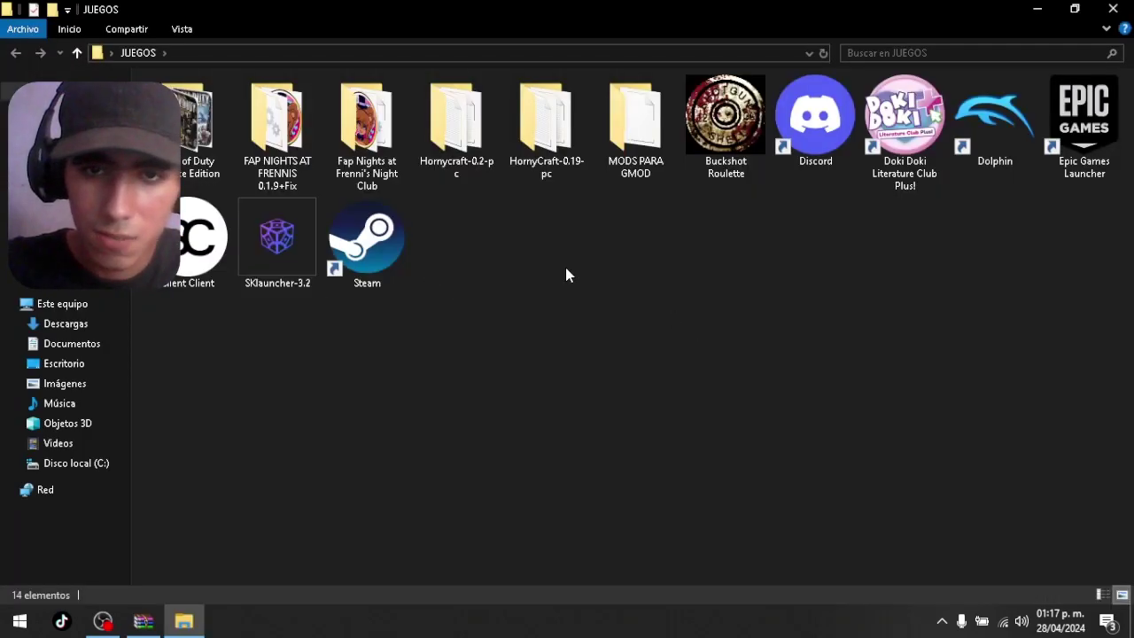
double_click(469, 133)
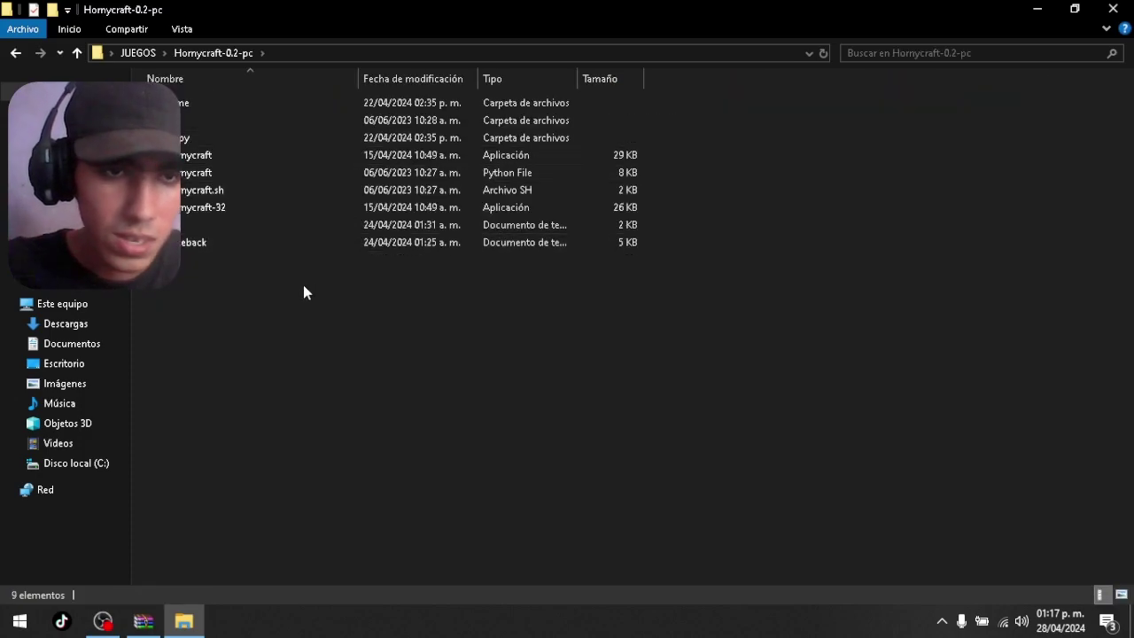
- Check the destination folder in the archive's README.txt again, and close the note and the archive window
click(135, 624)
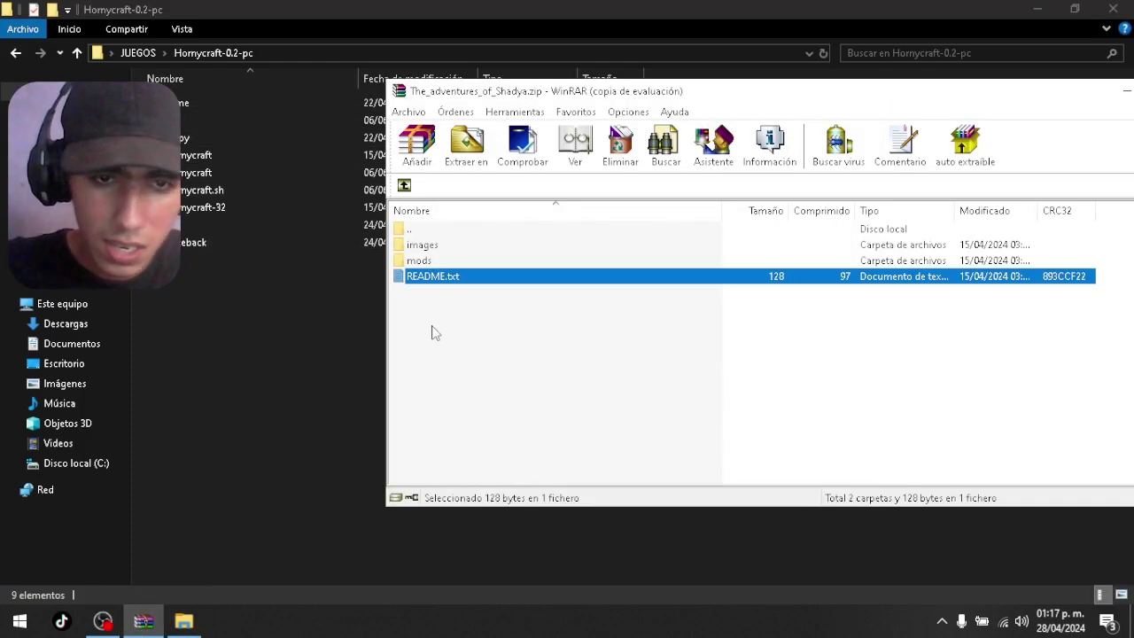
double_click(430, 278)
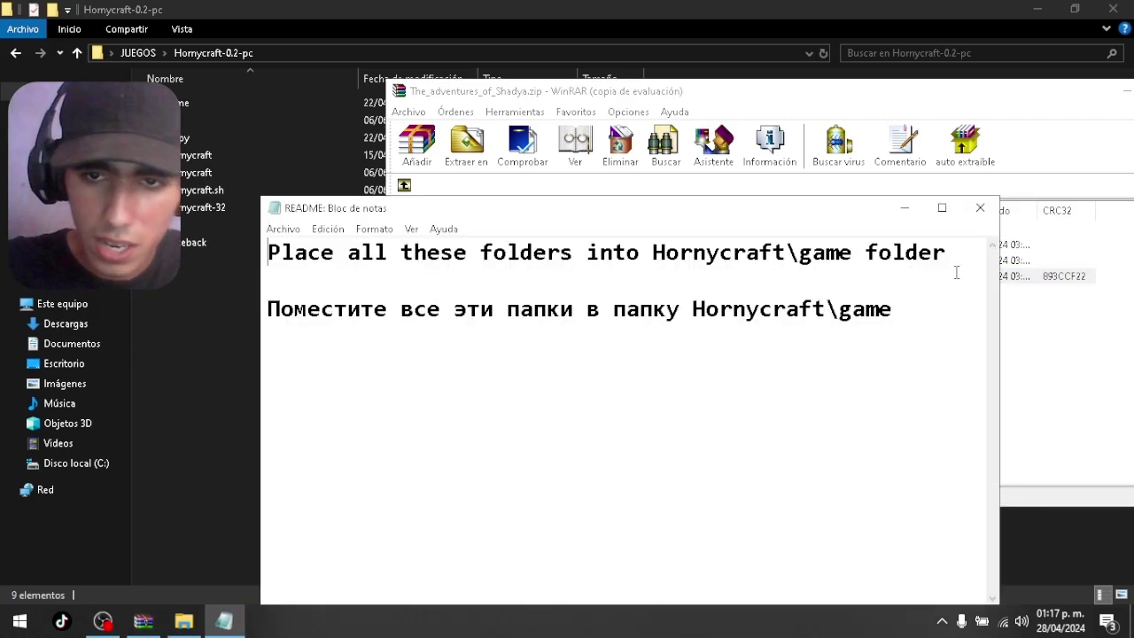
click(979, 207)
drag(926, 94, 671, 119)
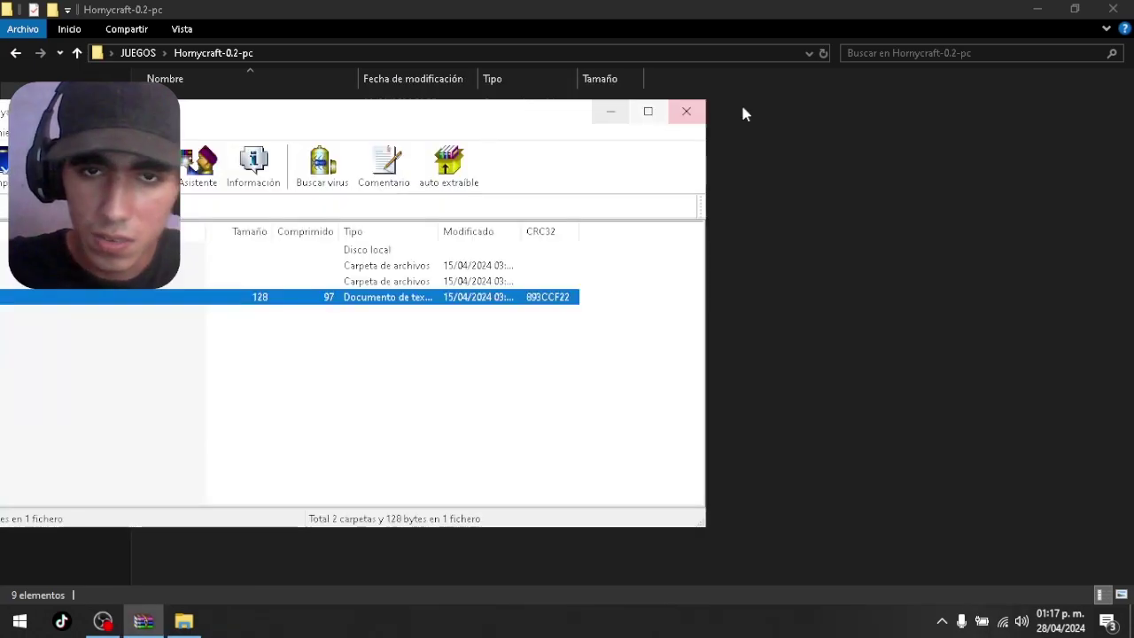
click(688, 112)
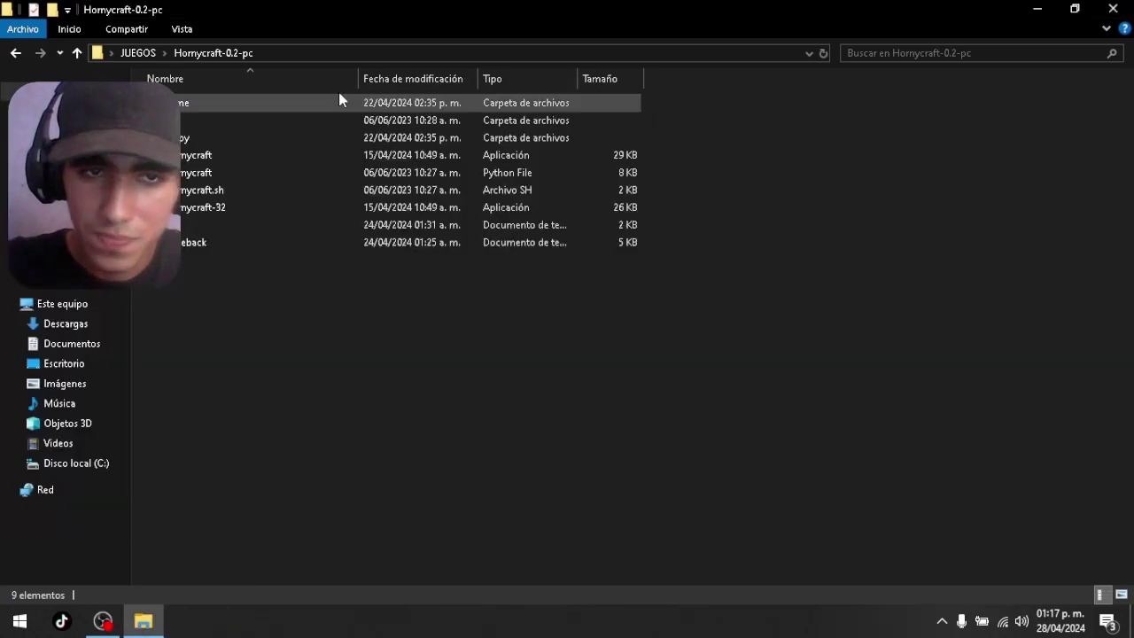
- Open the game folder of Hornycraft-0.2-pc, minimize it, and reopen the The_adventures_of_Shadya archive at its images and mods folders
double_click(185, 102)
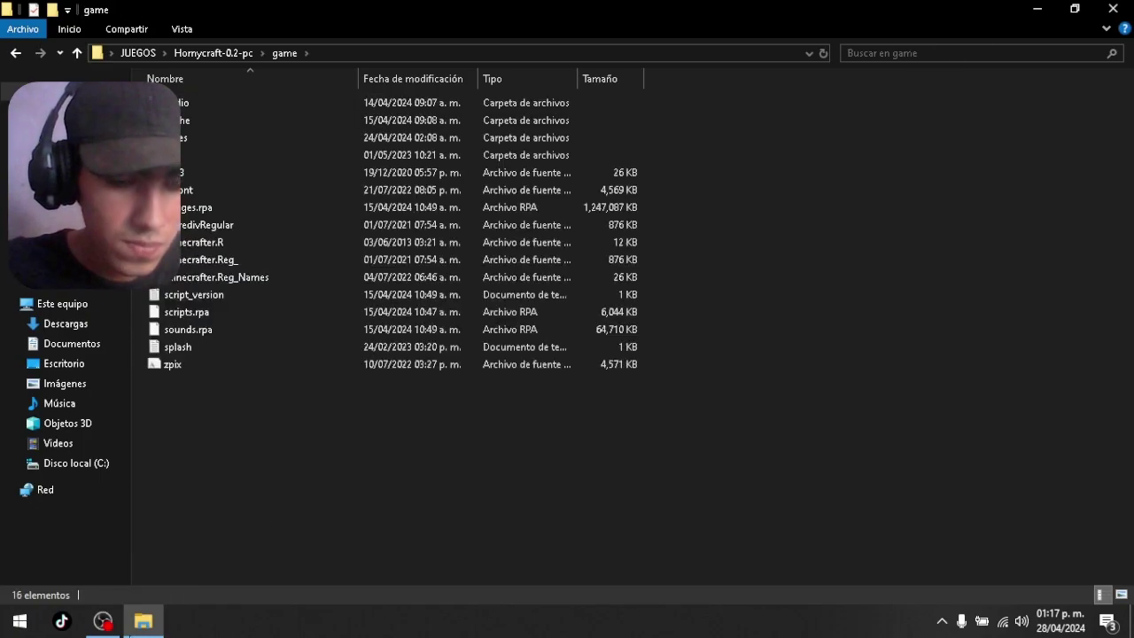
click(142, 621)
click(680, 291)
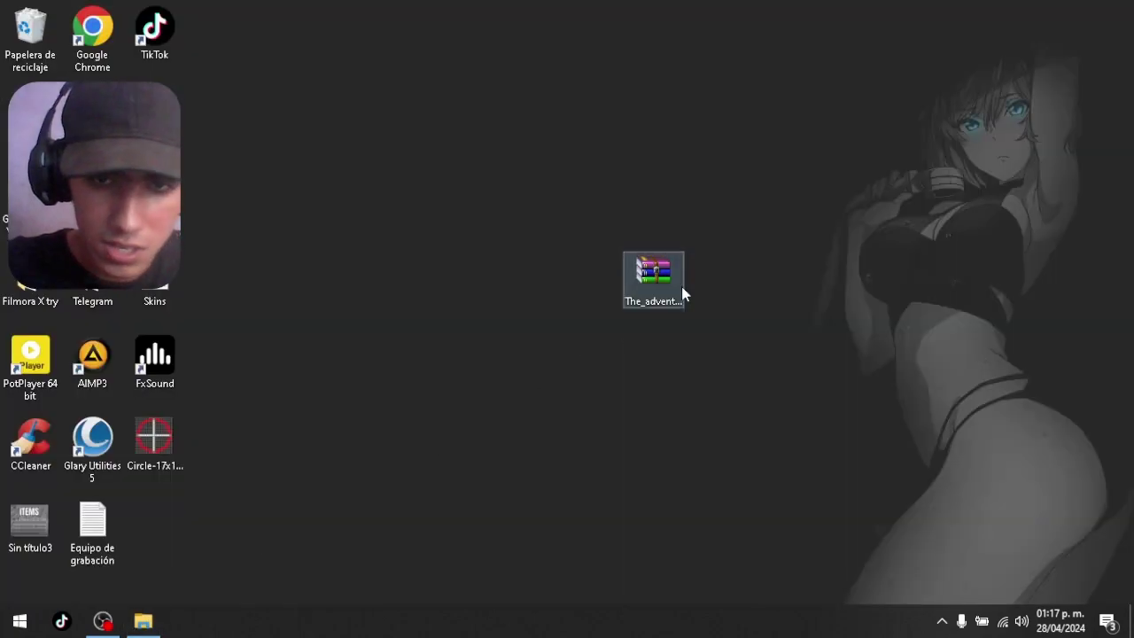
double_click(681, 291)
click(855, 43)
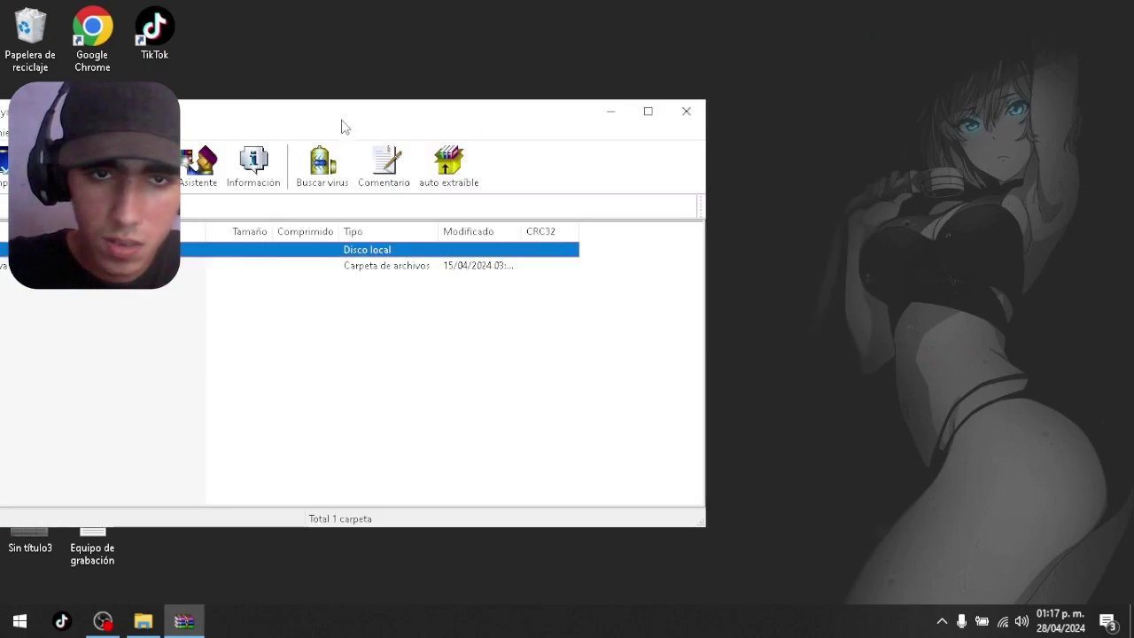
drag(343, 135, 850, 126)
double_click(464, 278)
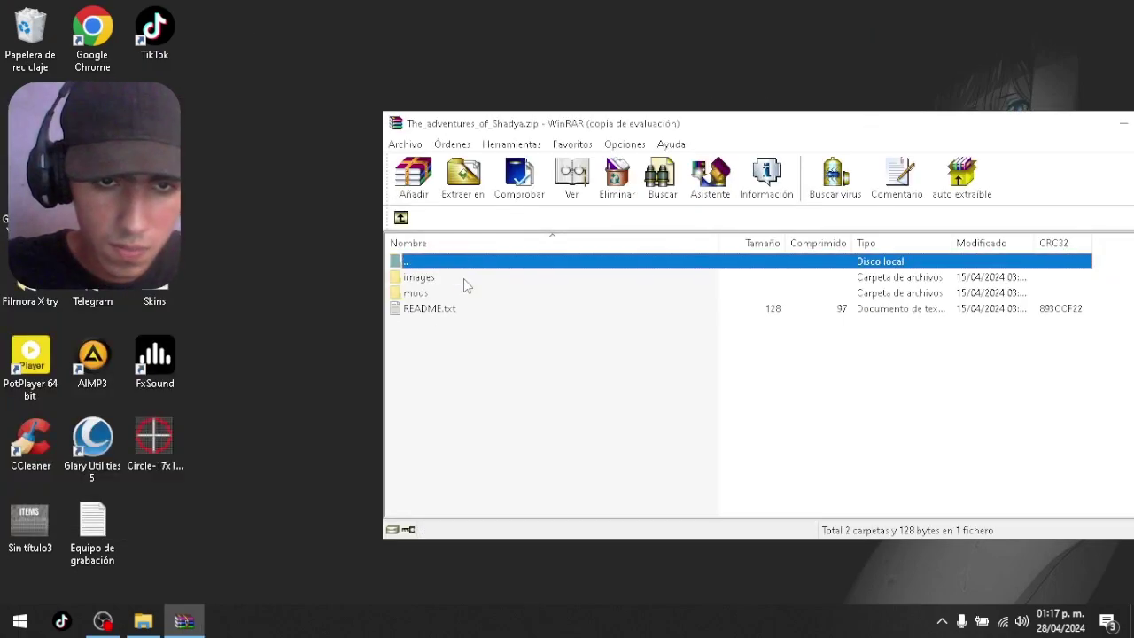
- Copy the images and mods folders from the archive into the game folder of Hornycraft-0.2-pc and close the windows
click(427, 294)
ctrl+click(423, 281)
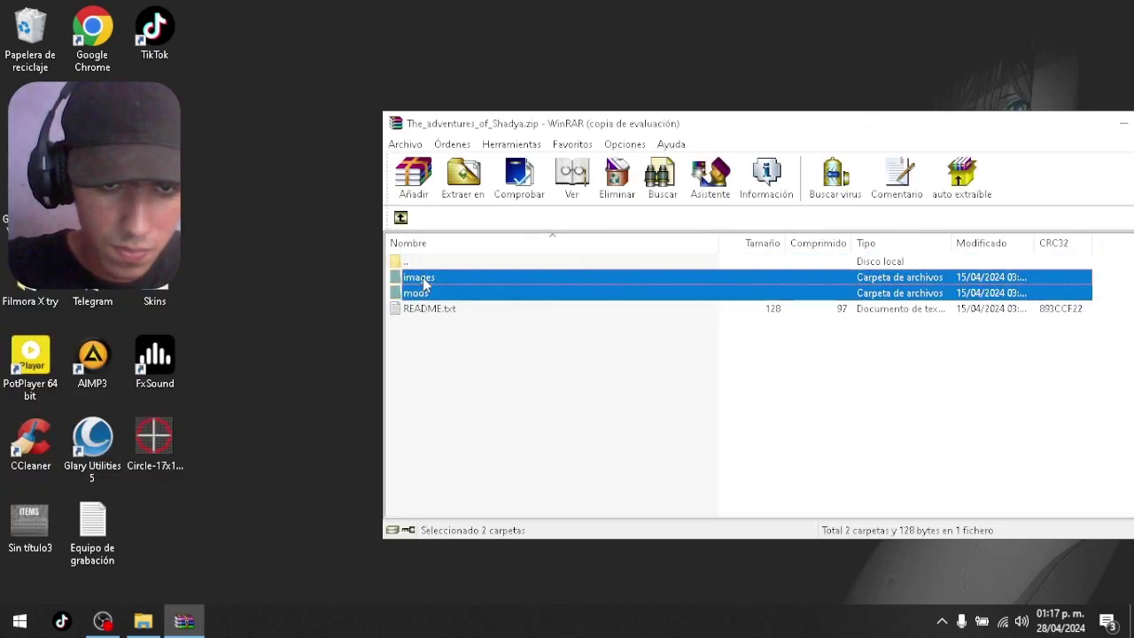
drag(396, 314, 293, 464)
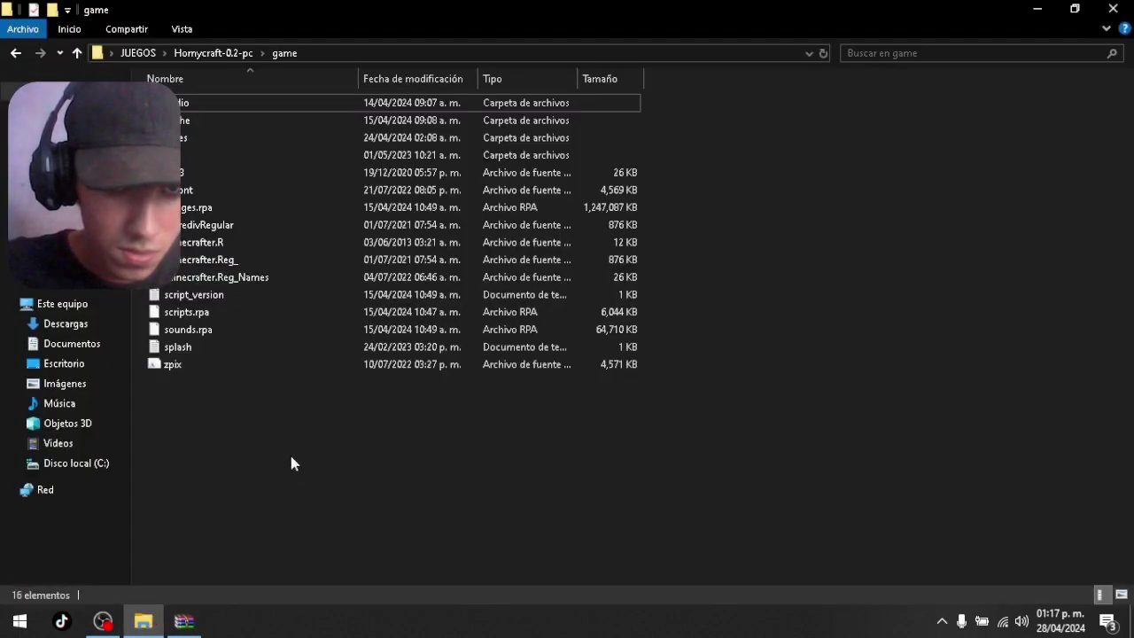
key(alt+F4)
- Open the Hornycraft-0.2-pc folder inside JUEGOS and launch the Hornycraft application
click(840, 156)
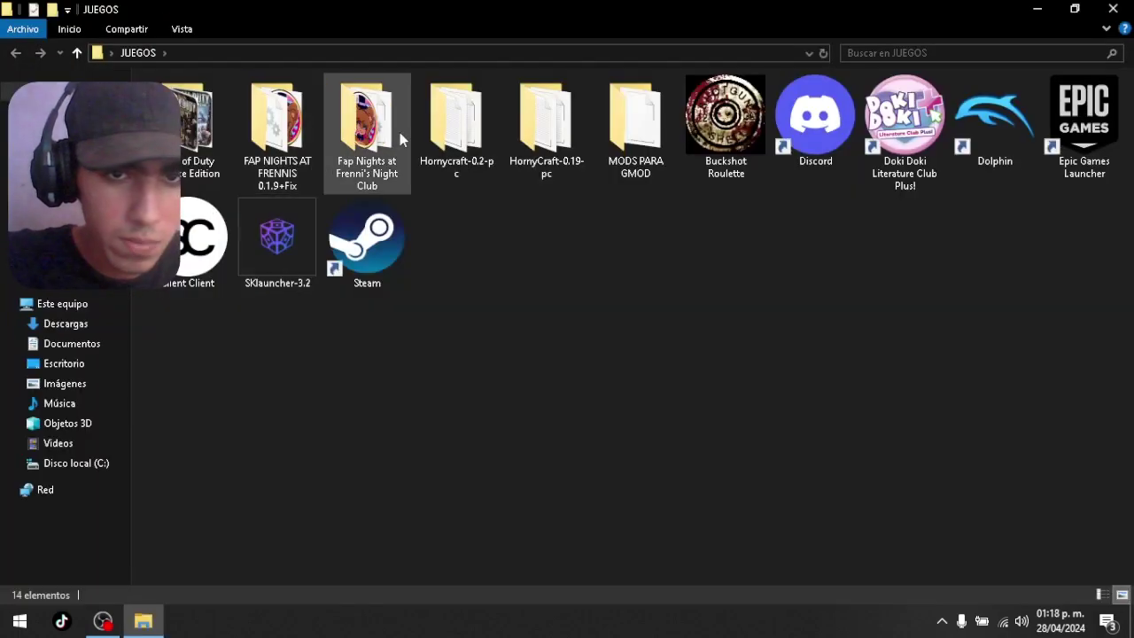
double_click(469, 124)
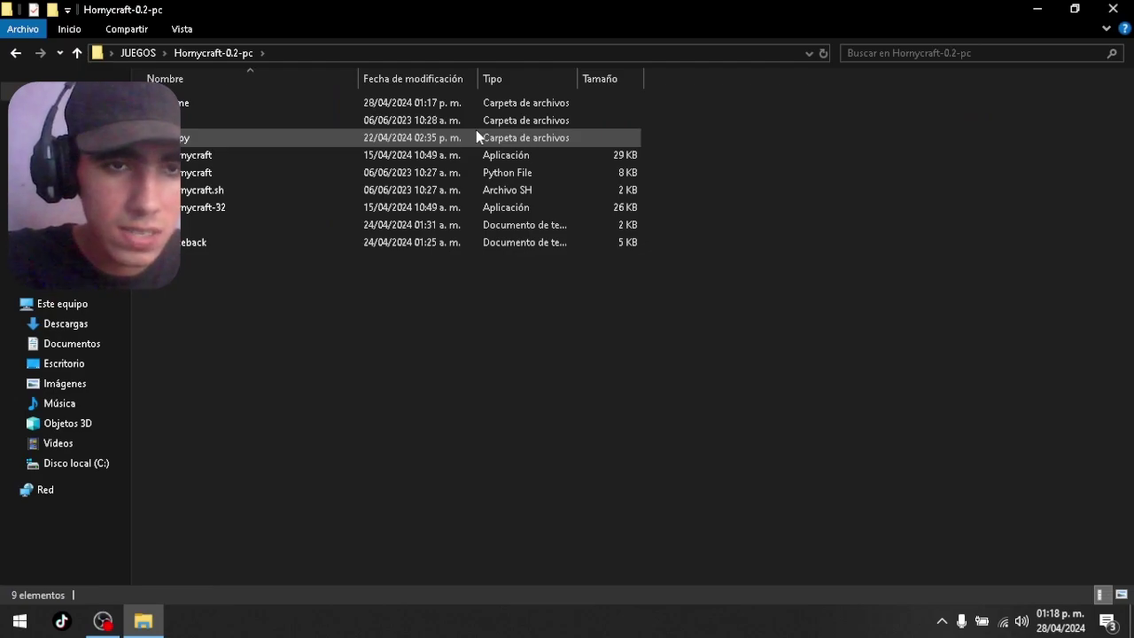
click(270, 163)
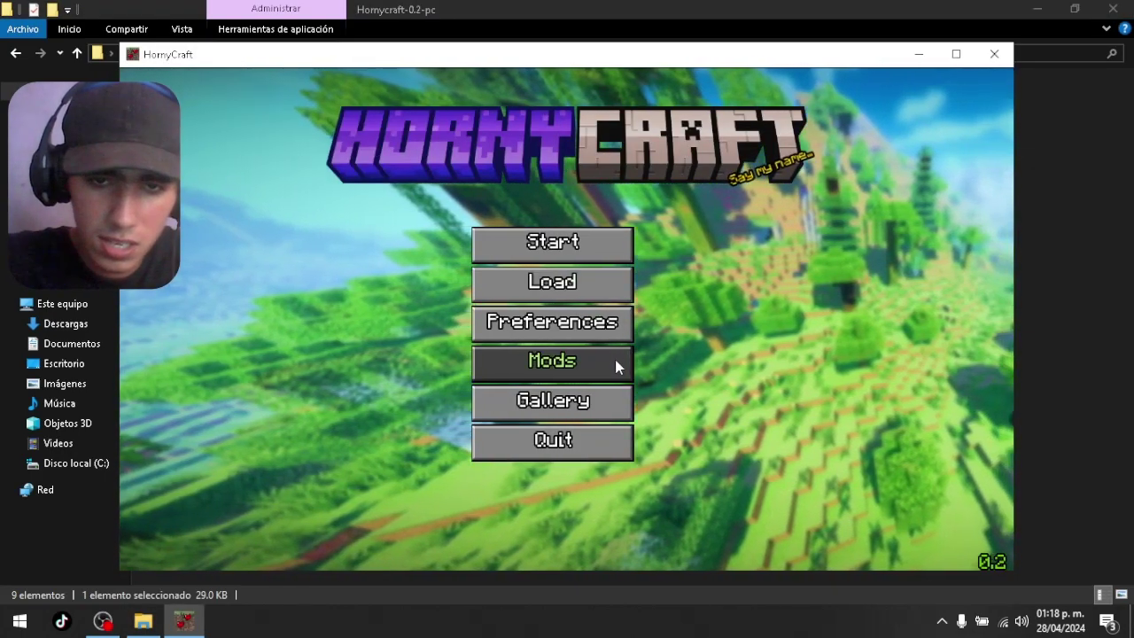
- Start The Adventures of Shadya from the game's mods in English and advance the opening dialogue
click(615, 360)
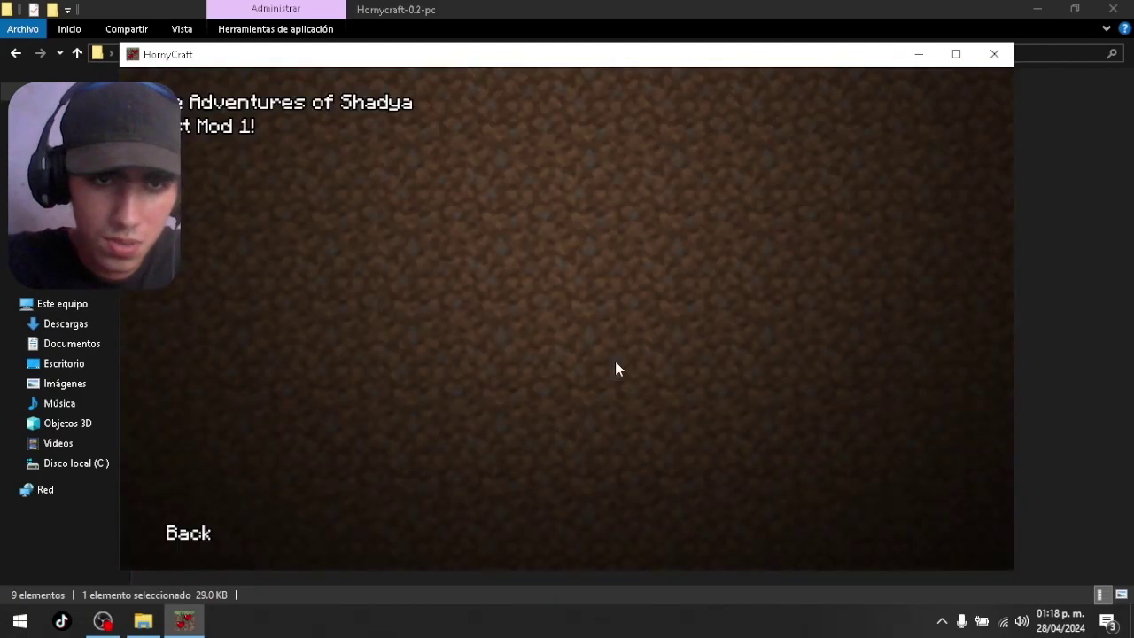
click(391, 112)
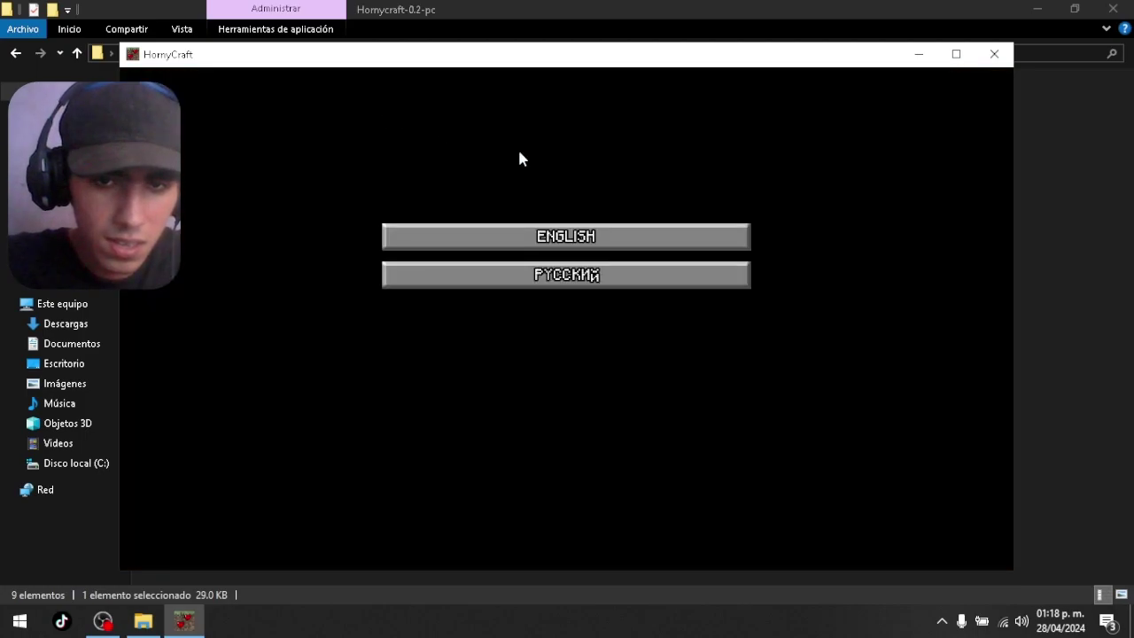
click(623, 242)
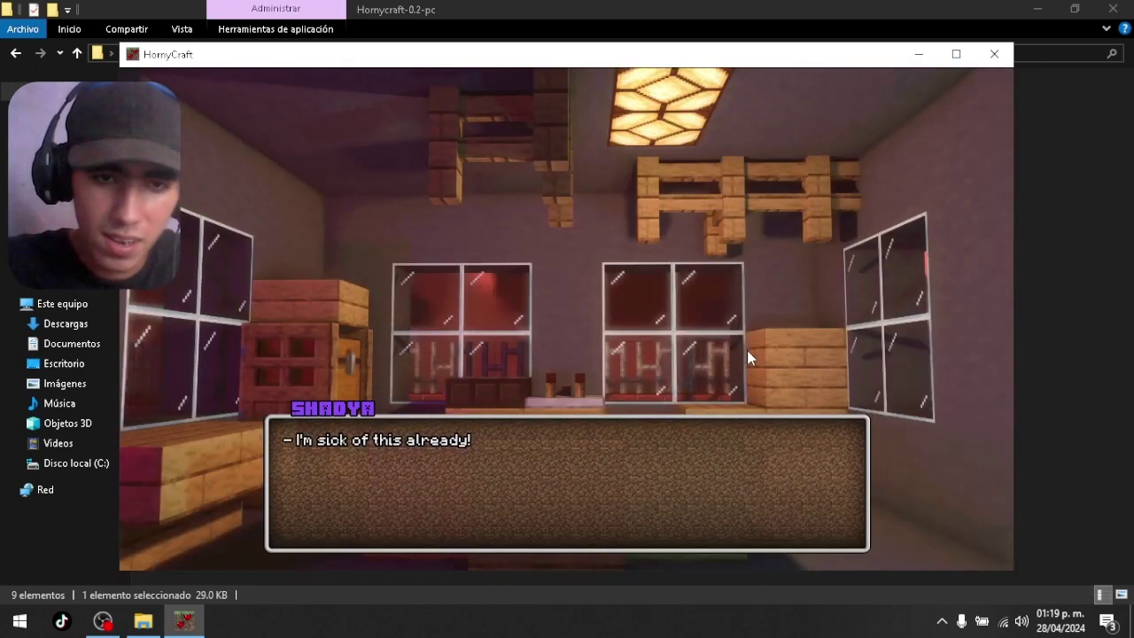
click(557, 306)
- Quit the game, confirming the exit, and close the Hornycraft-0.2-pc folder window
click(994, 55)
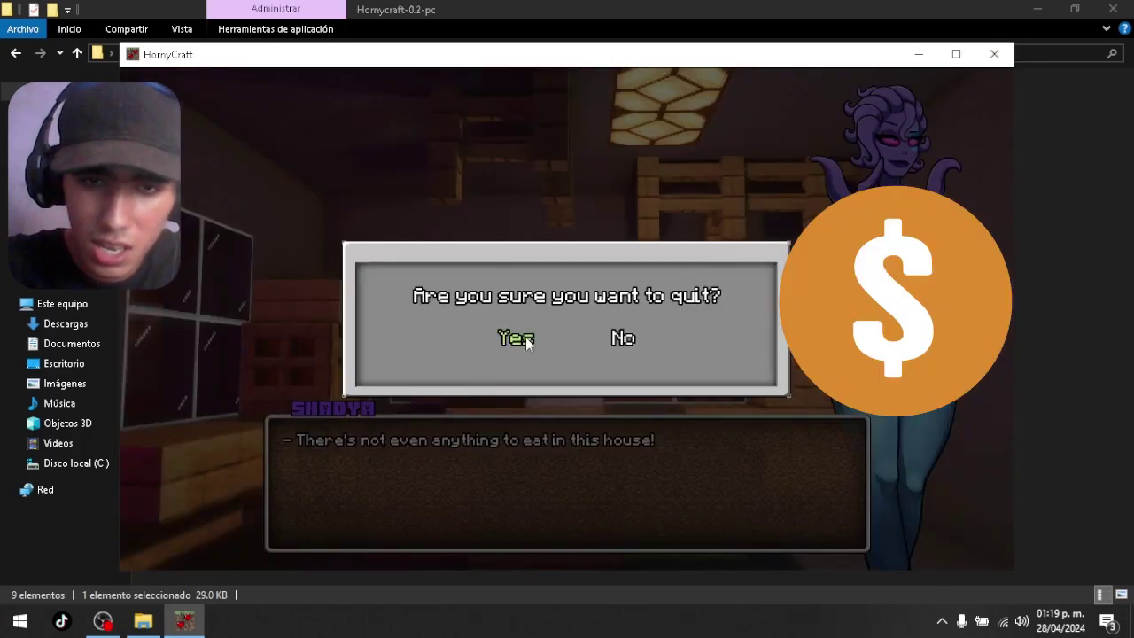
click(516, 338)
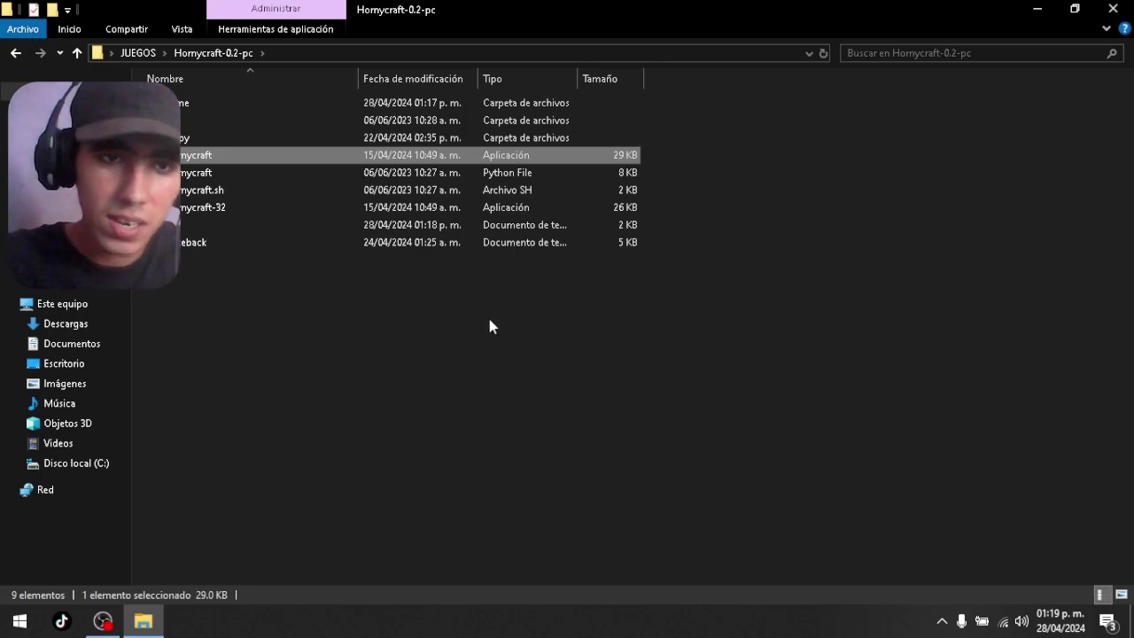
click(1113, 9)
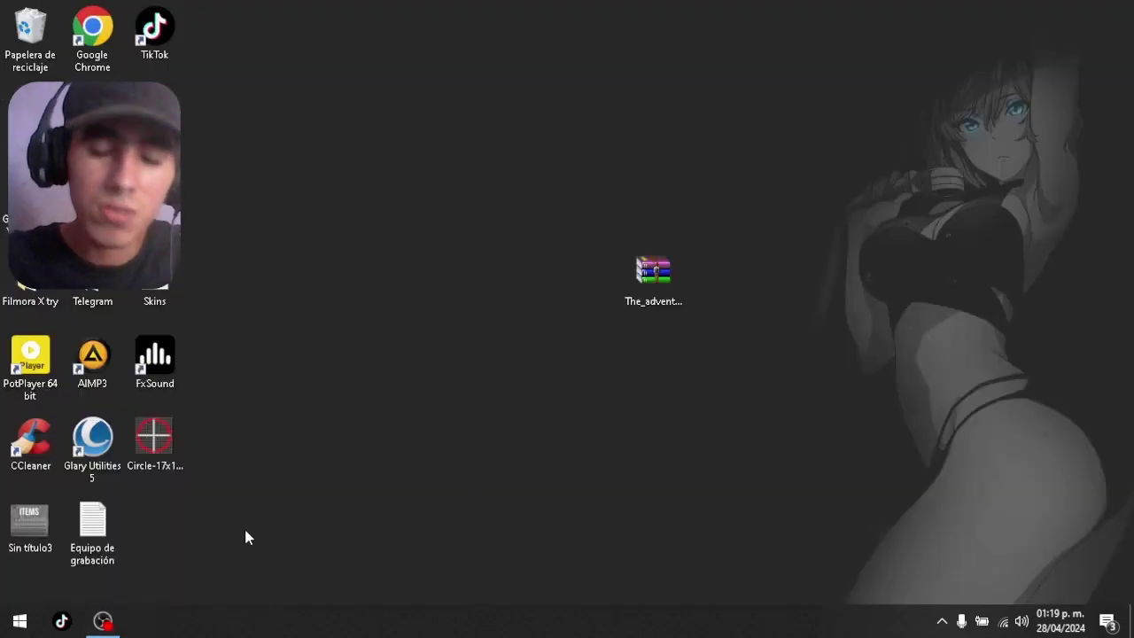
click(103, 620)
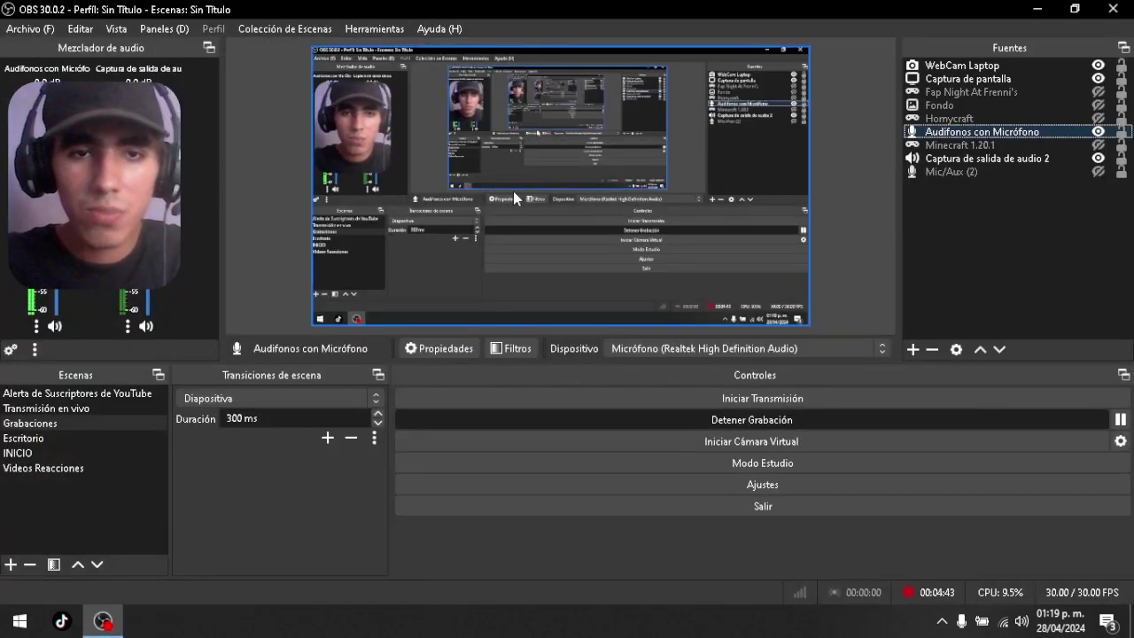